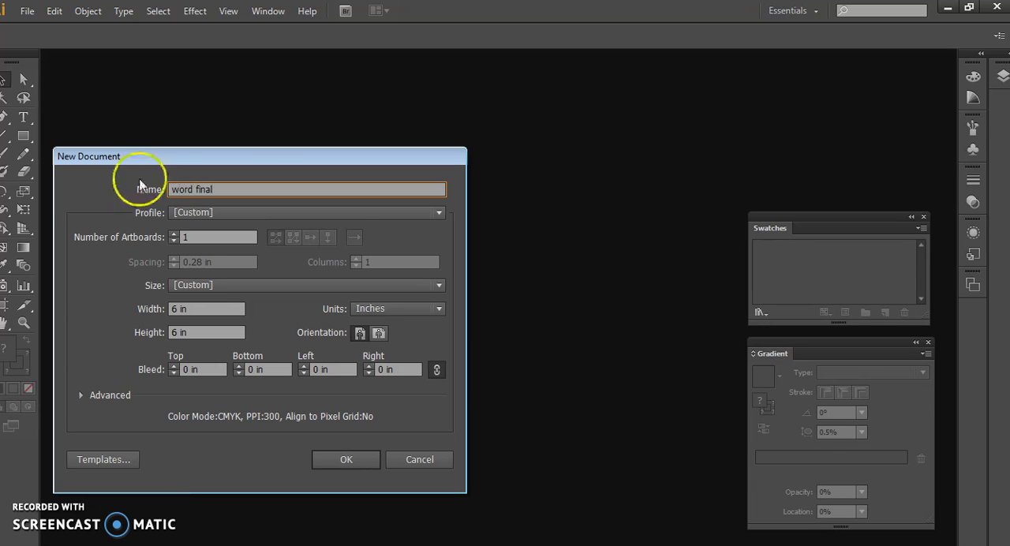
Create the "word final" document at Tabloid size with points as the units
click(217, 285)
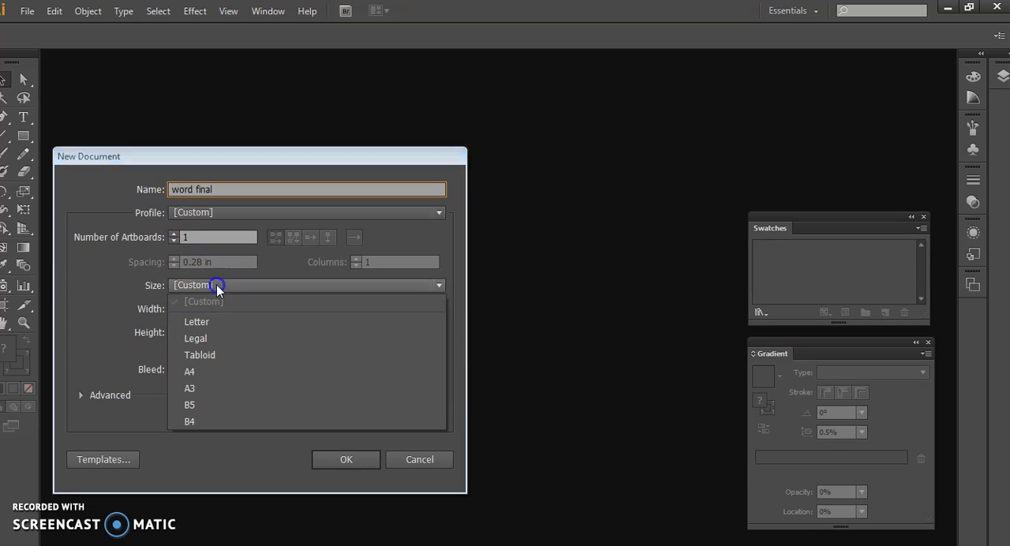
click(206, 355)
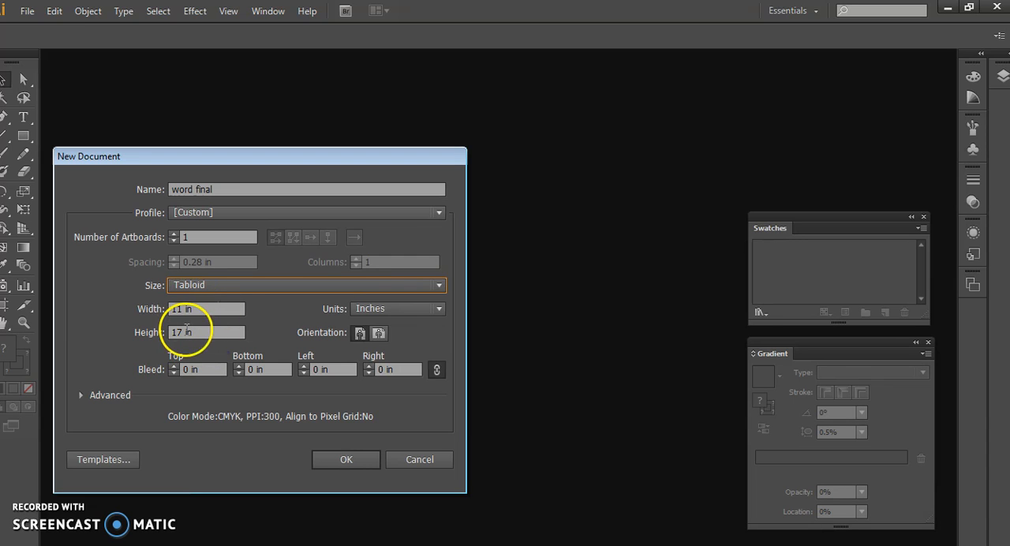
click(378, 308)
click(384, 328)
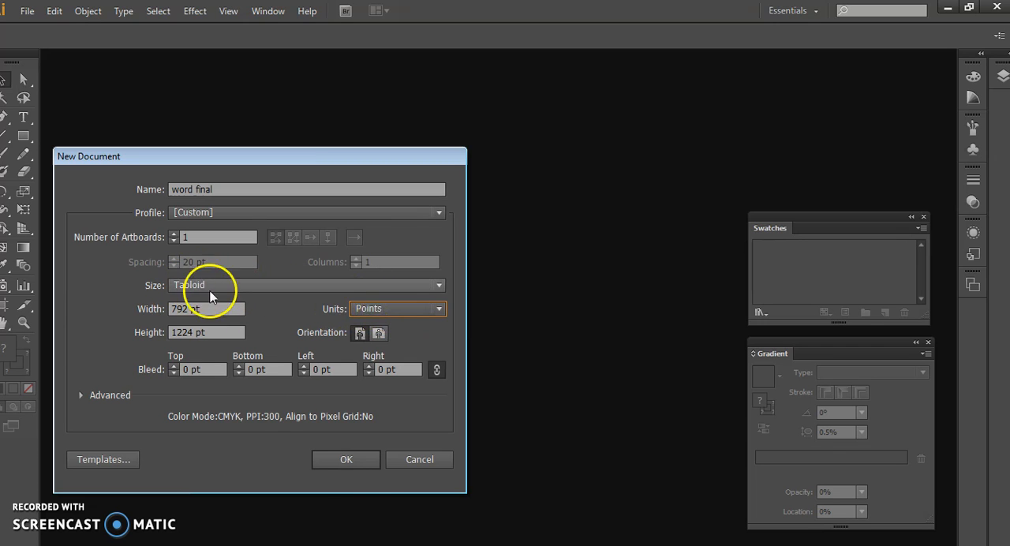
click(363, 458)
Place the BOING artwork from the word folder inside VAT fall 2016, keeping the crop set to Media
click(27, 12)
click(59, 258)
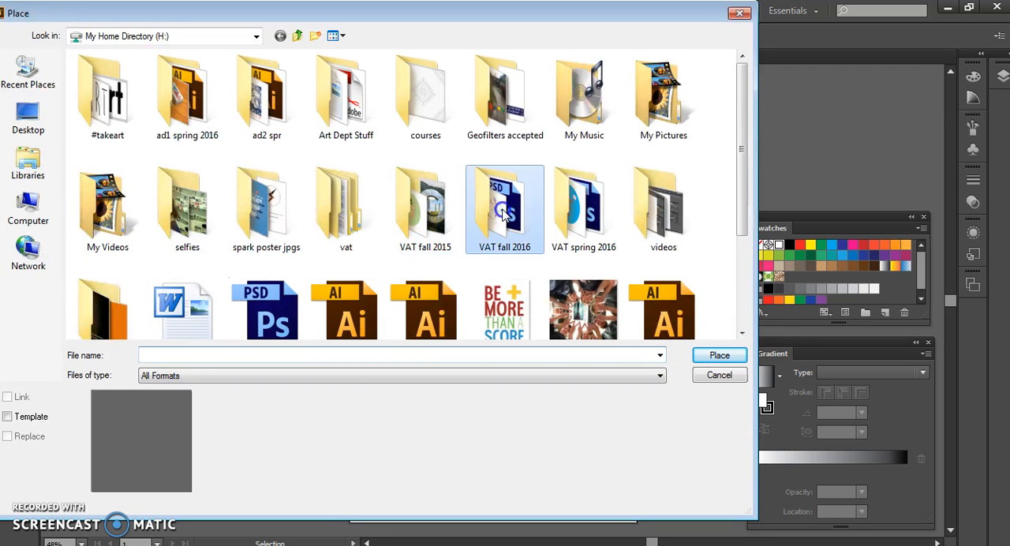
double_click(491, 237)
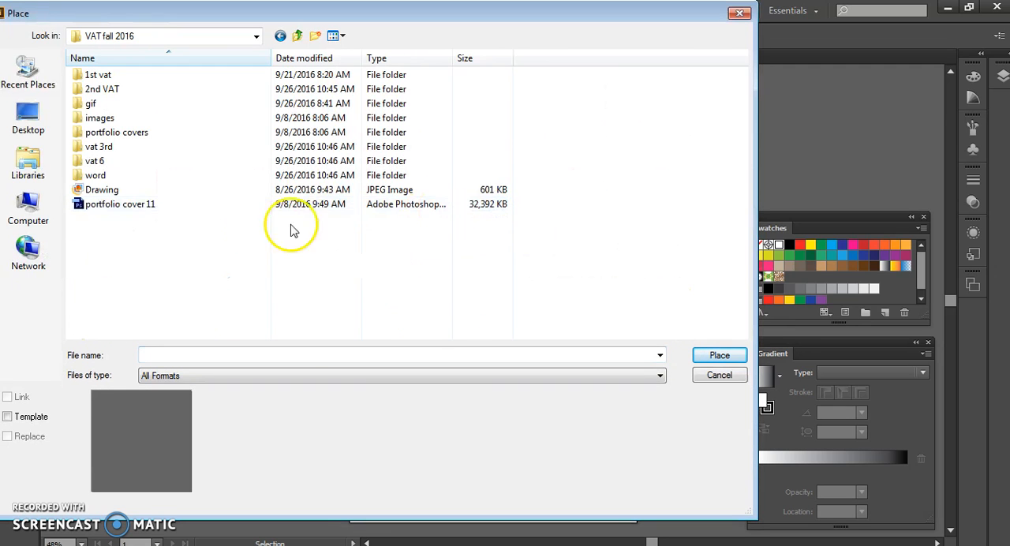
double_click(129, 175)
double_click(106, 74)
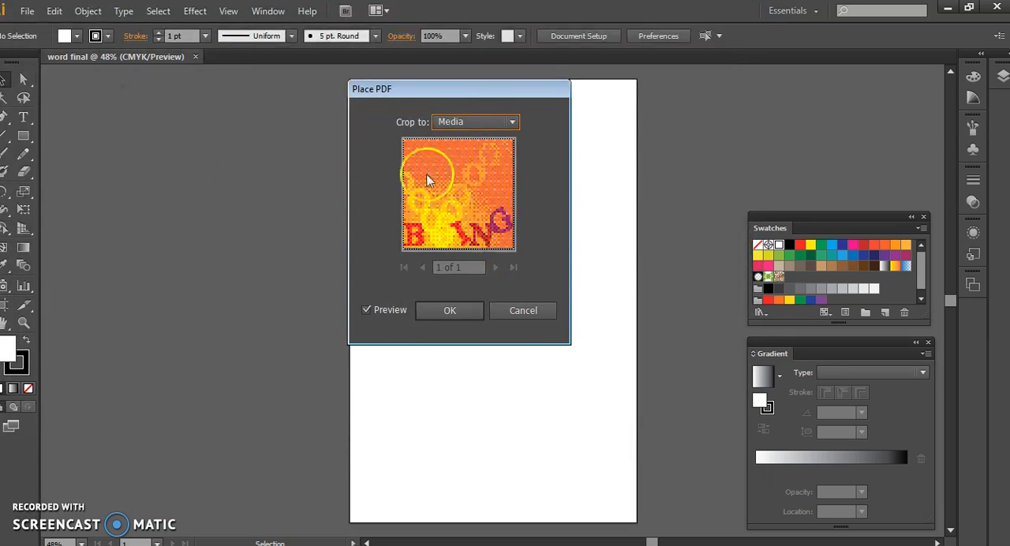
click(440, 310)
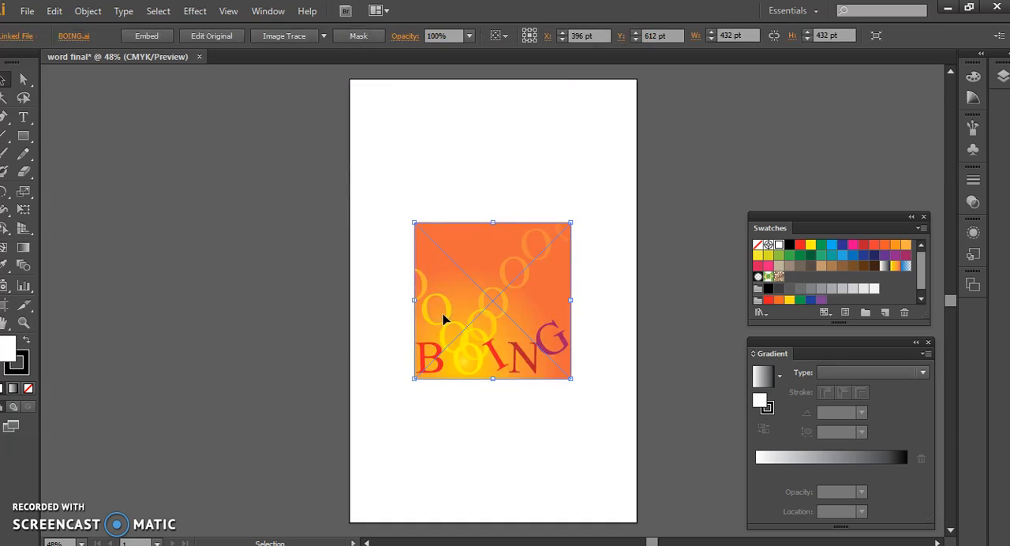
Move the BOING artwork to the page's upper-left corner and scale it down to fit a two-column layout
drag(501, 326, 451, 199)
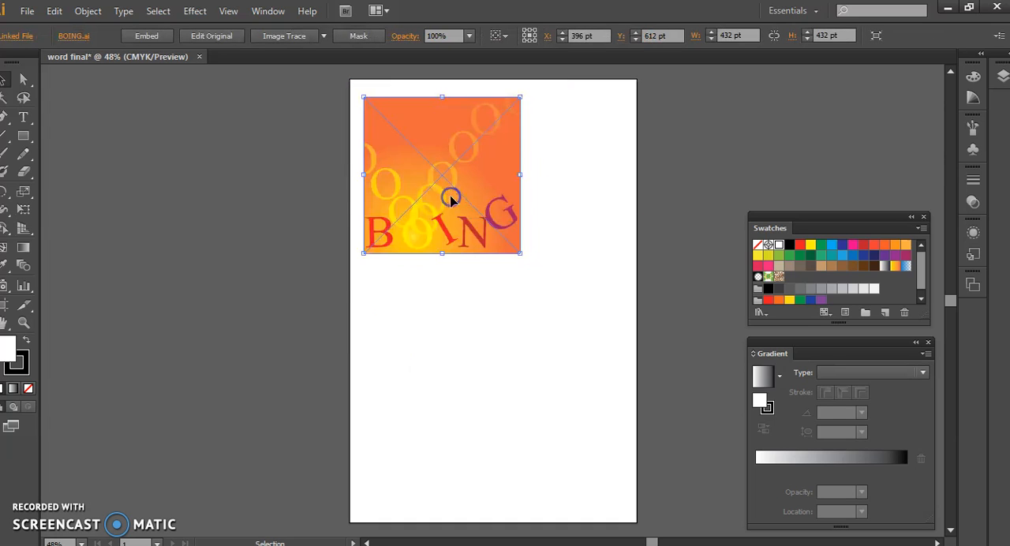
drag(519, 253, 477, 209)
click(510, 276)
click(27, 11)
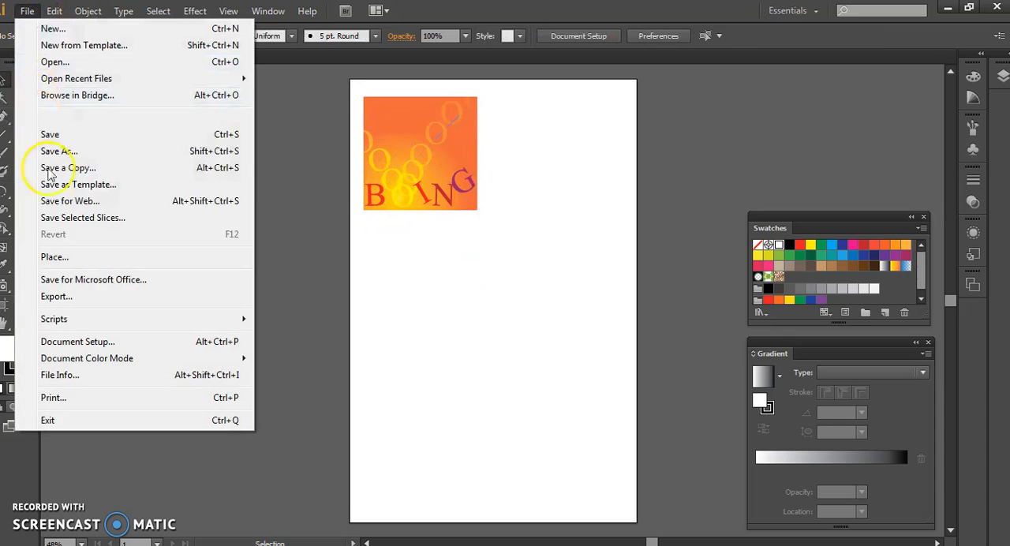
click(52, 257)
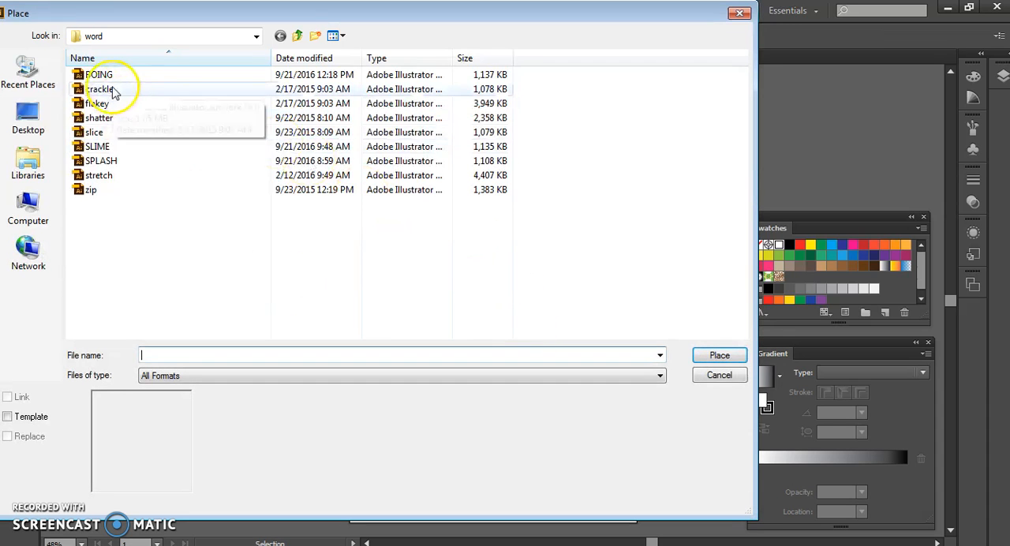
key(Return)
click(523, 310)
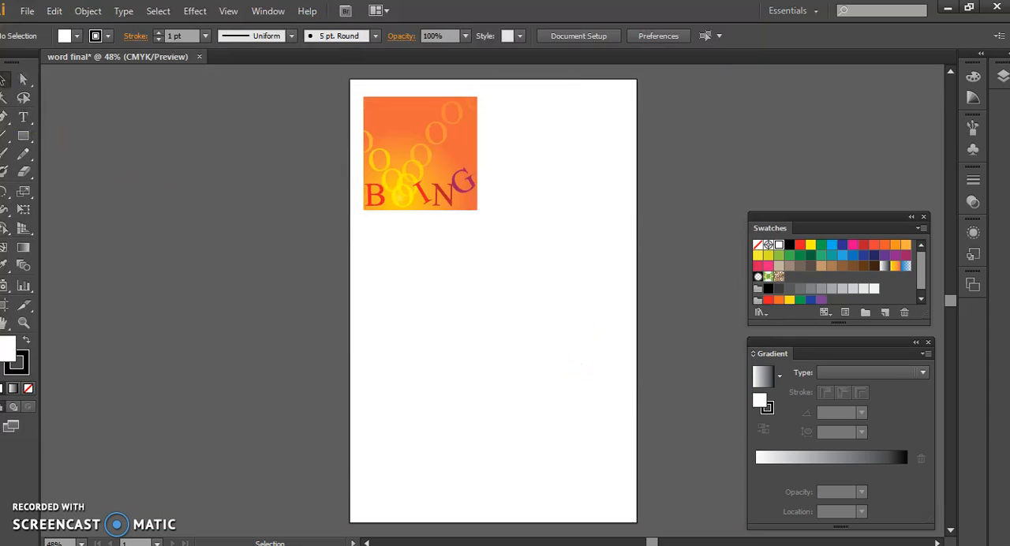
Place the shatter artwork from the word folder and move it beside the BOING artwork
click(26, 11)
click(53, 257)
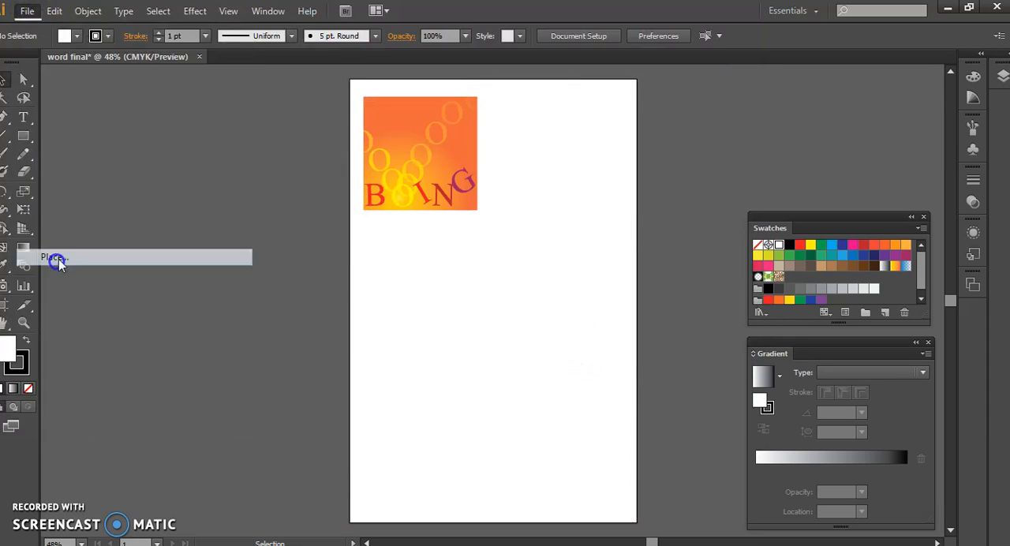
double_click(123, 118)
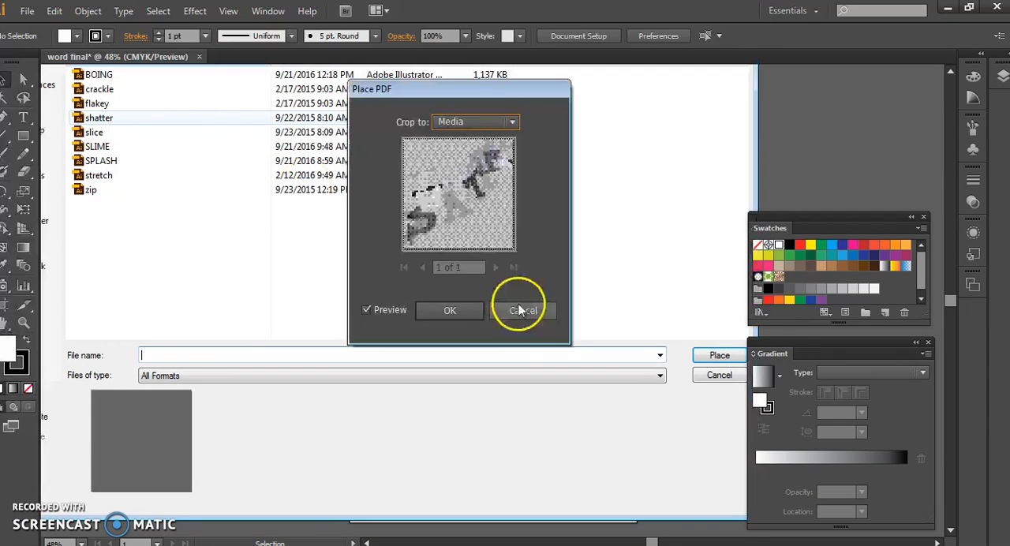
click(455, 307)
drag(501, 266, 554, 161)
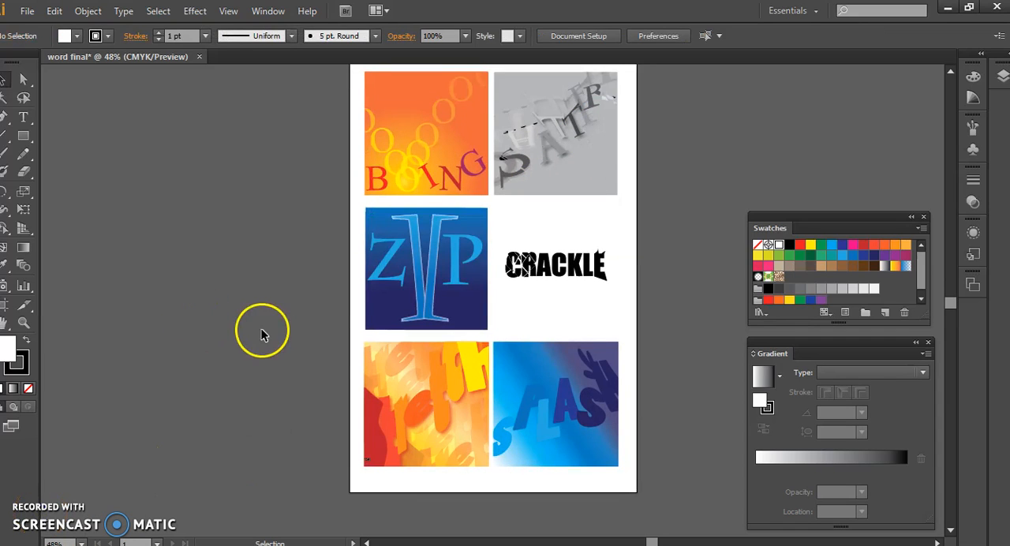
Draw a white rectangle with a 1 pt black stroke over the CRACKLE artwork, matching its bounds
click(557, 281)
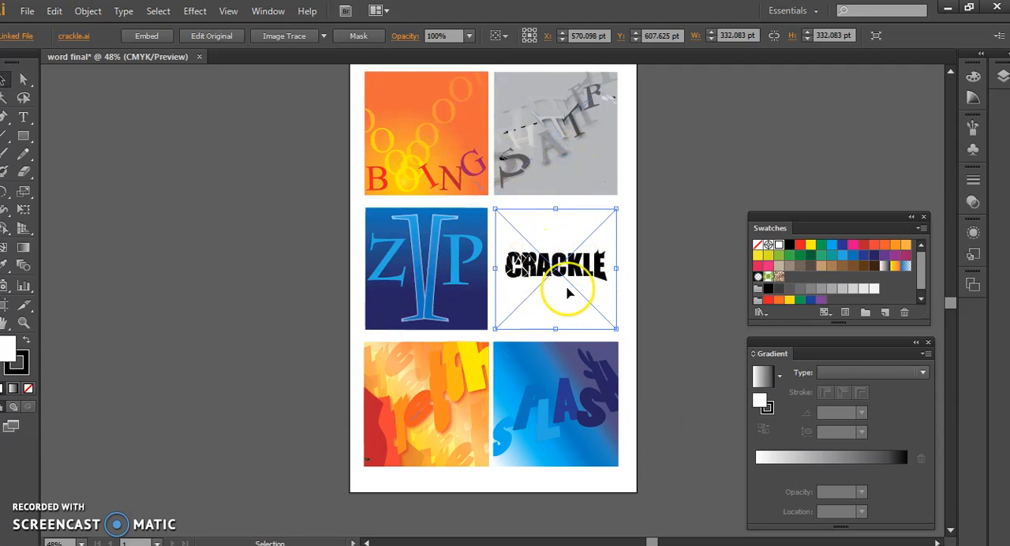
click(25, 138)
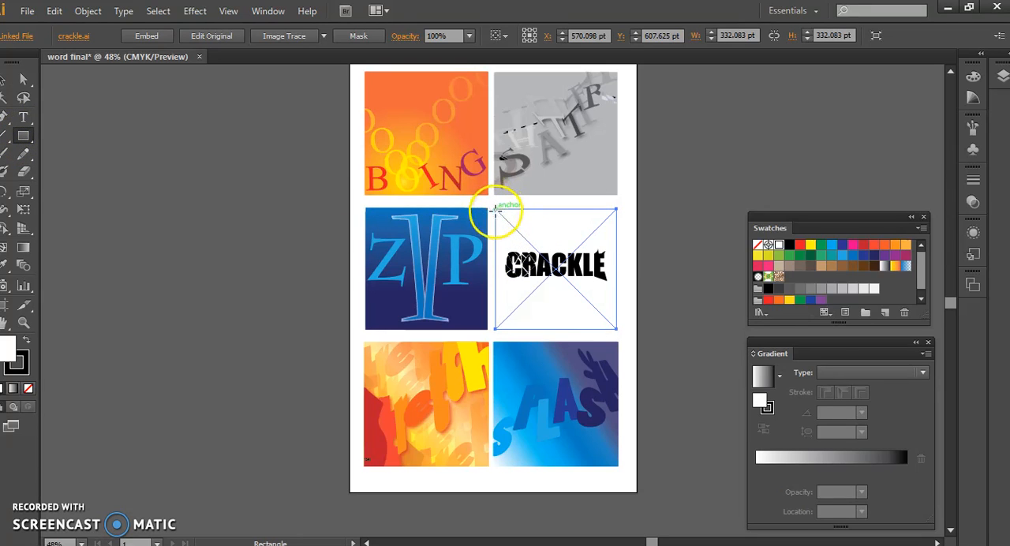
drag(494, 208, 592, 328)
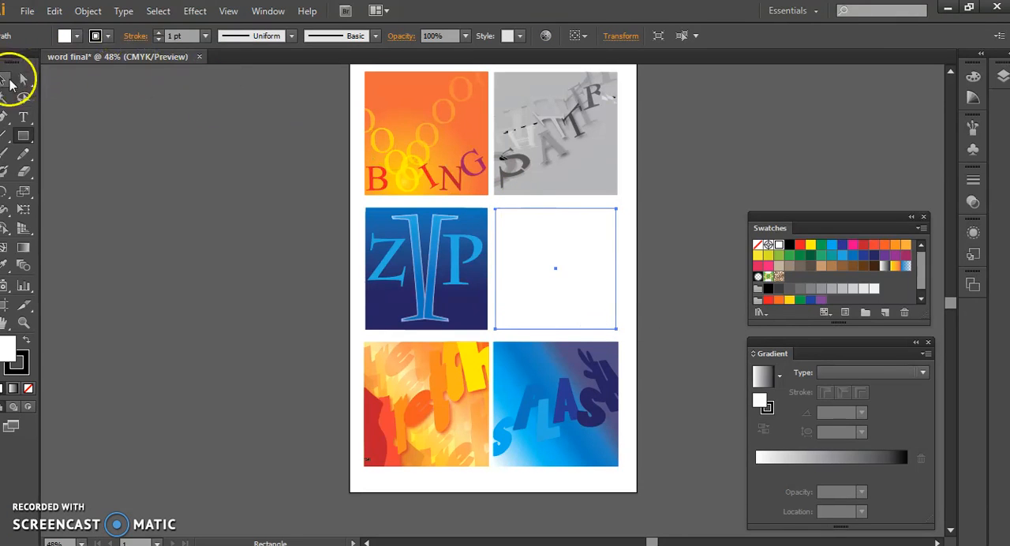
Move the white rectangle aside and bring the CRACKLE artwork to the front
click(4, 81)
drag(561, 263, 632, 263)
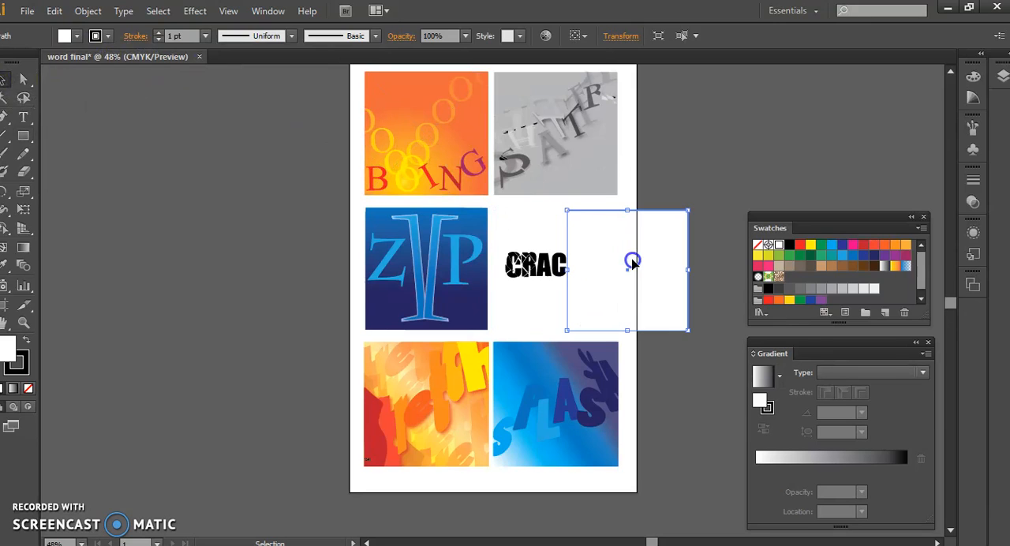
click(537, 267)
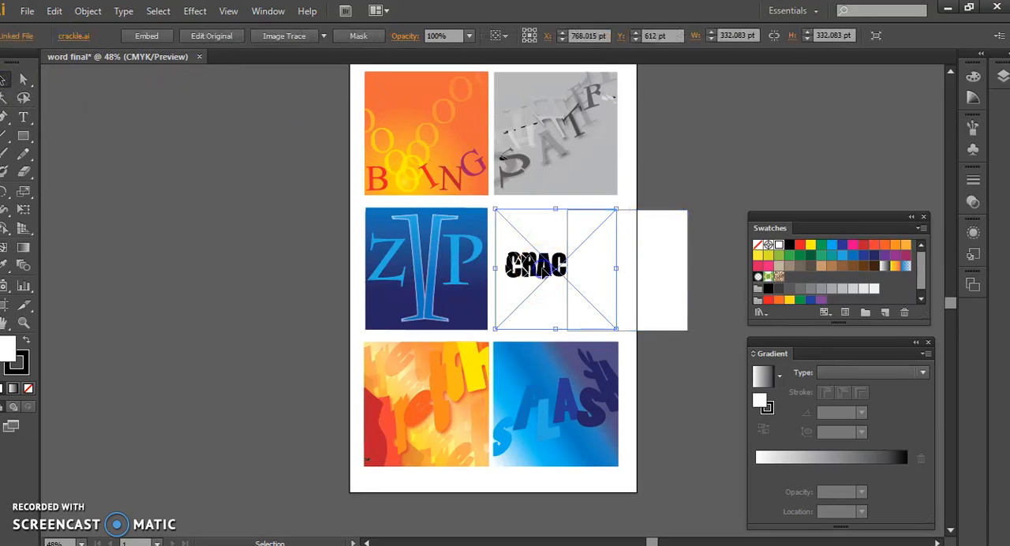
right_click(530, 269)
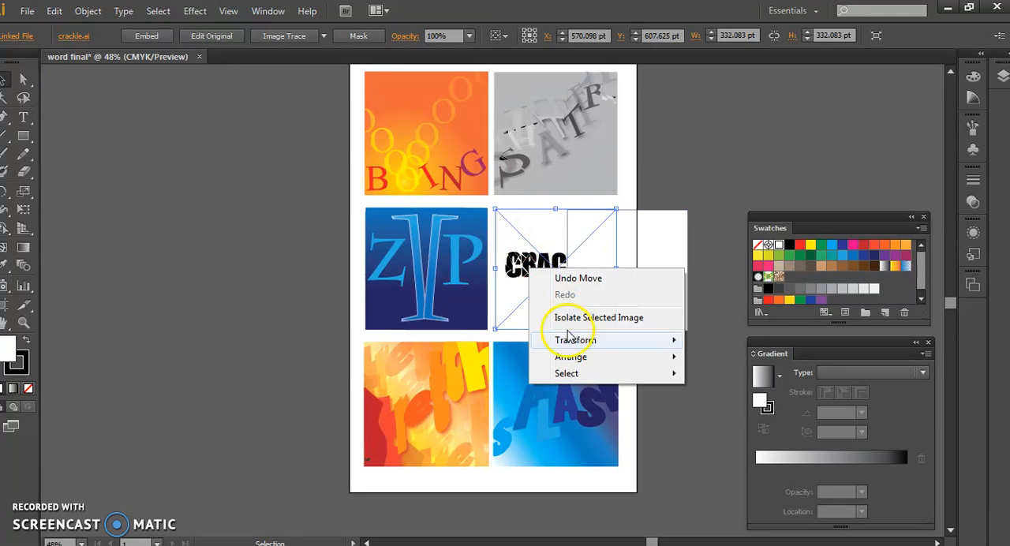
mouse_move(563, 361)
click(518, 355)
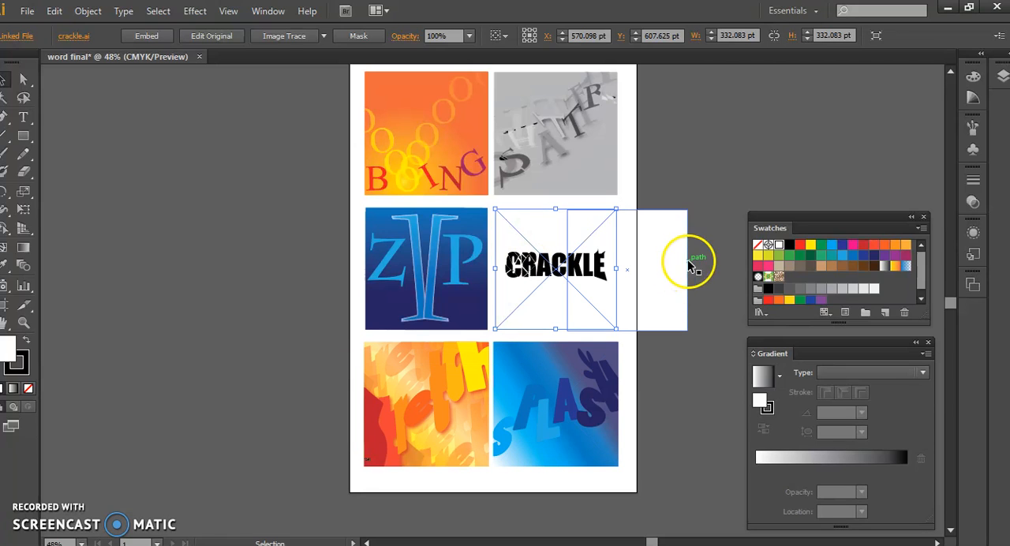
Move the outlined rectangle back behind the CRACKLE artwork so that it frames the word
drag(673, 271, 613, 270)
click(636, 295)
click(590, 285)
click(631, 276)
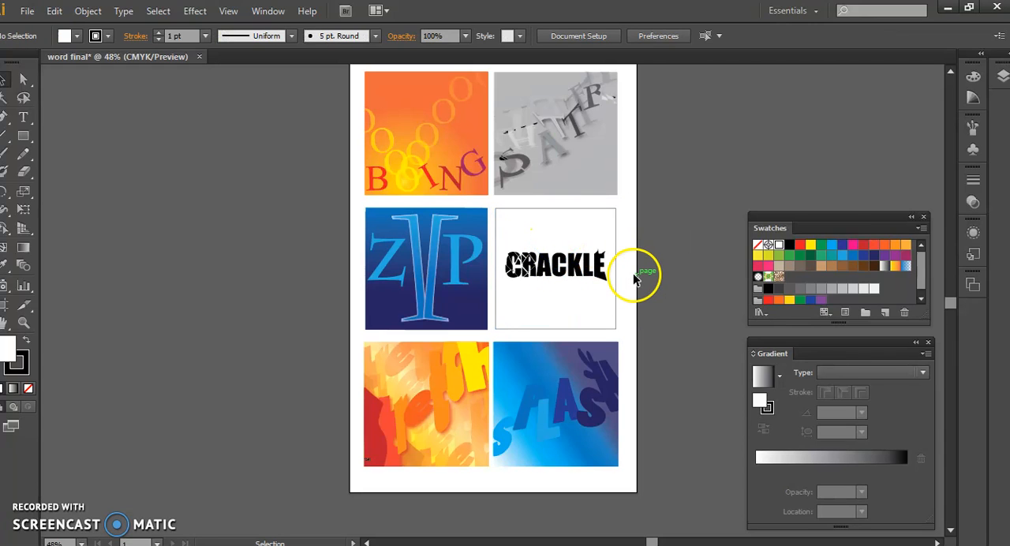
click(588, 284)
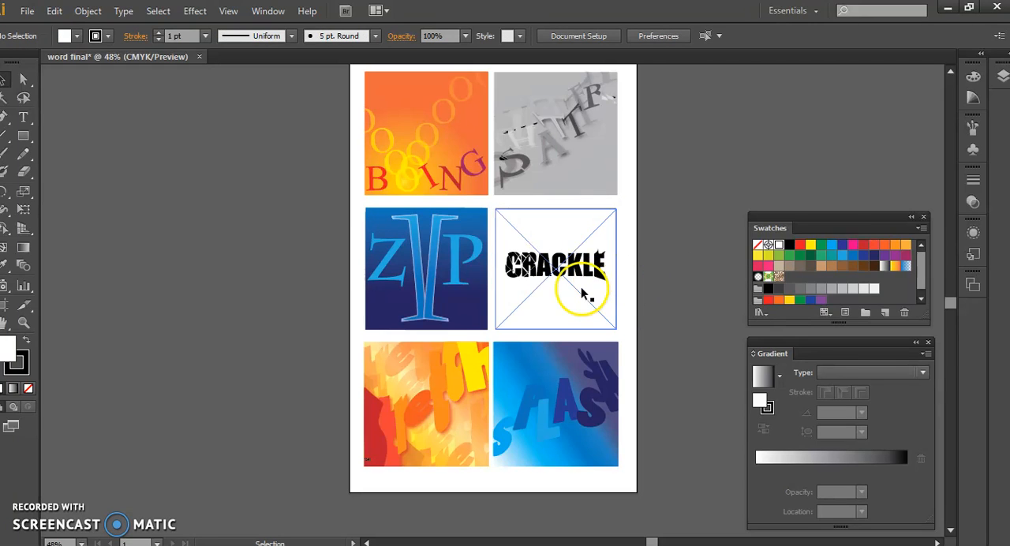
click(665, 272)
click(454, 375)
click(509, 262)
click(462, 305)
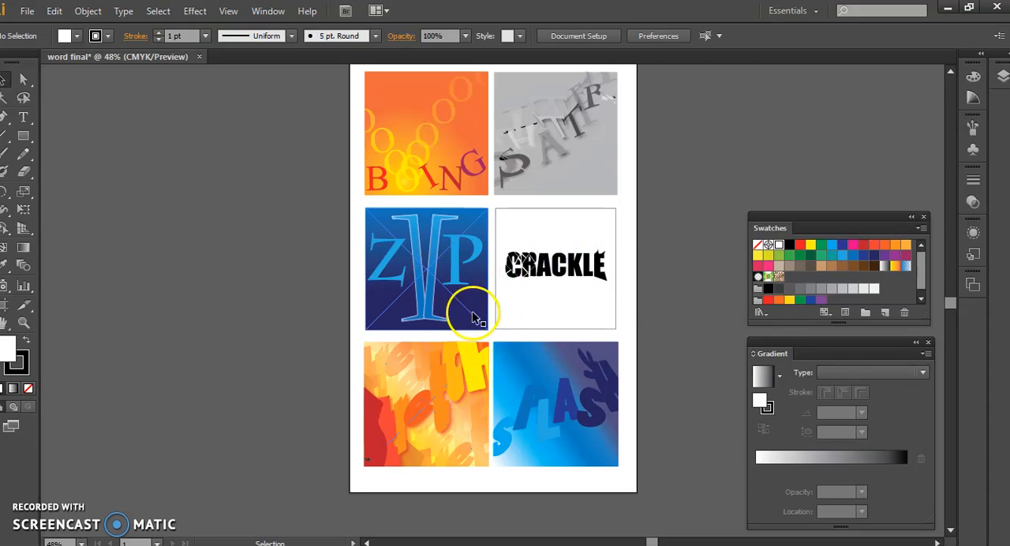
click(432, 398)
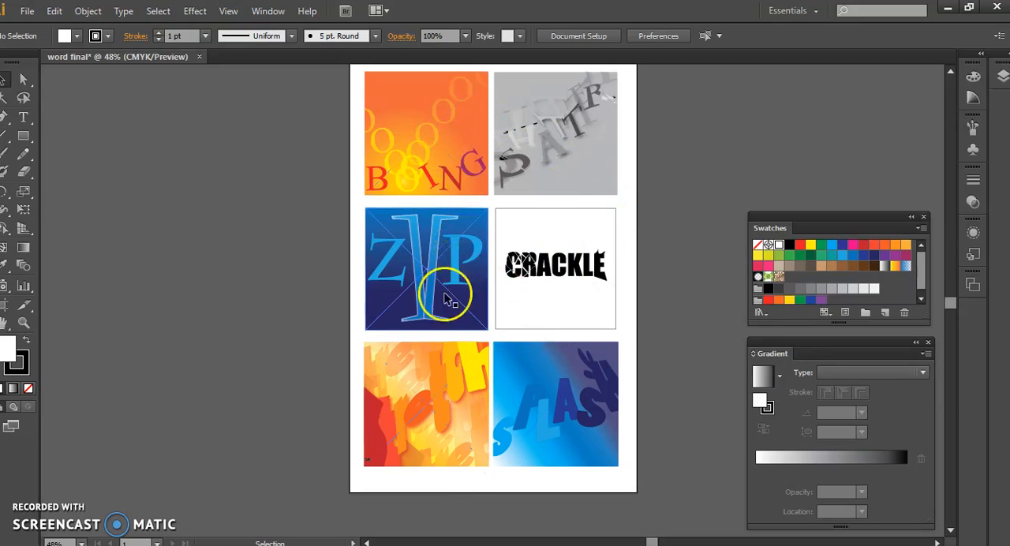
Swap the STRETCH and SPLASH artworks in the bottom row, and exchange the SHATTER and ZIP artworks between the upper two rows
mouse_move(559, 402)
mouse_down()
mouse_move(360, 412)
mouse_move(574, 395)
mouse_up()
drag(338, 394, 410, 385)
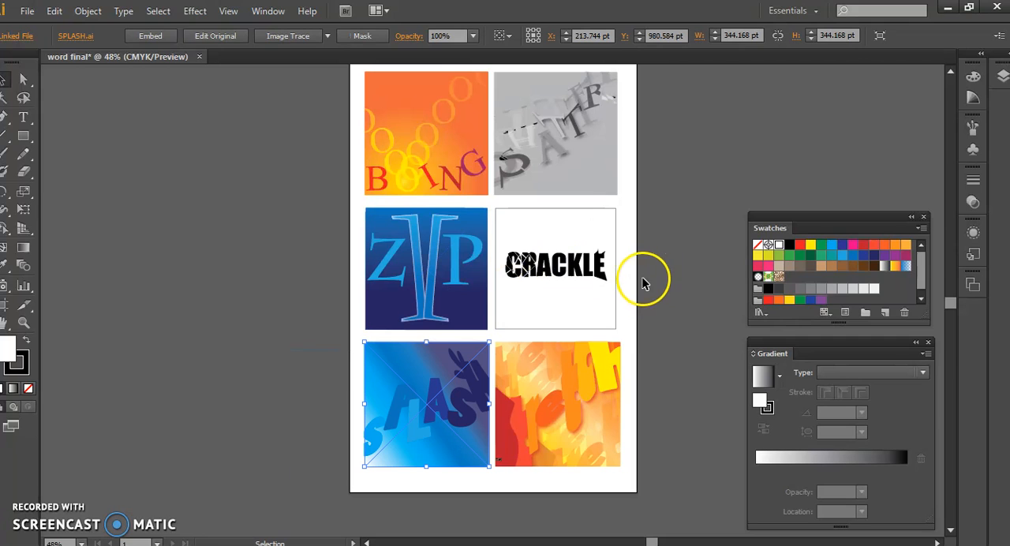
drag(562, 266, 735, 123)
drag(576, 131, 447, 265)
drag(706, 150, 565, 148)
click(713, 198)
scroll(679, 260, up, 1)
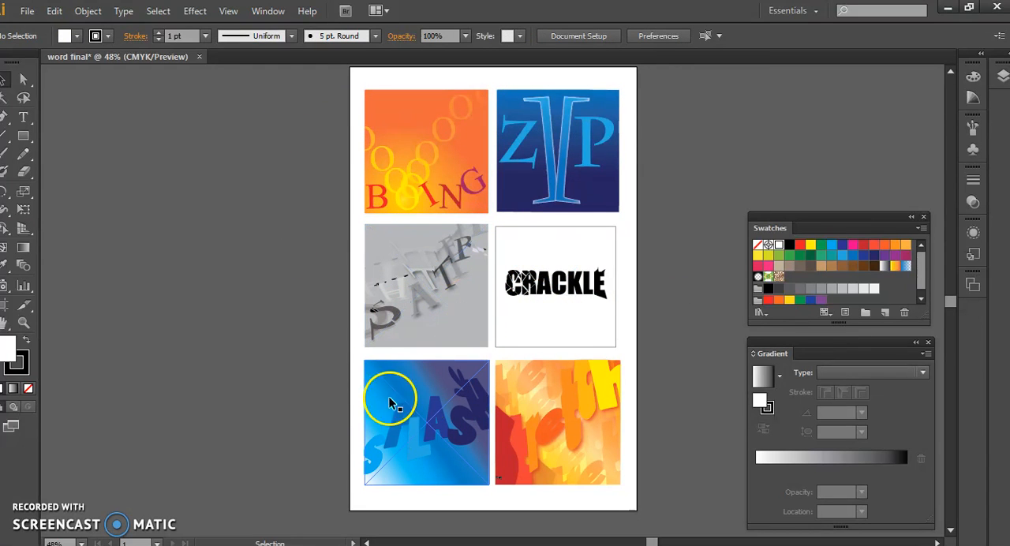
Draw a green-filled rectangle covering the whole page and send it behind all the artworks
click(23, 136)
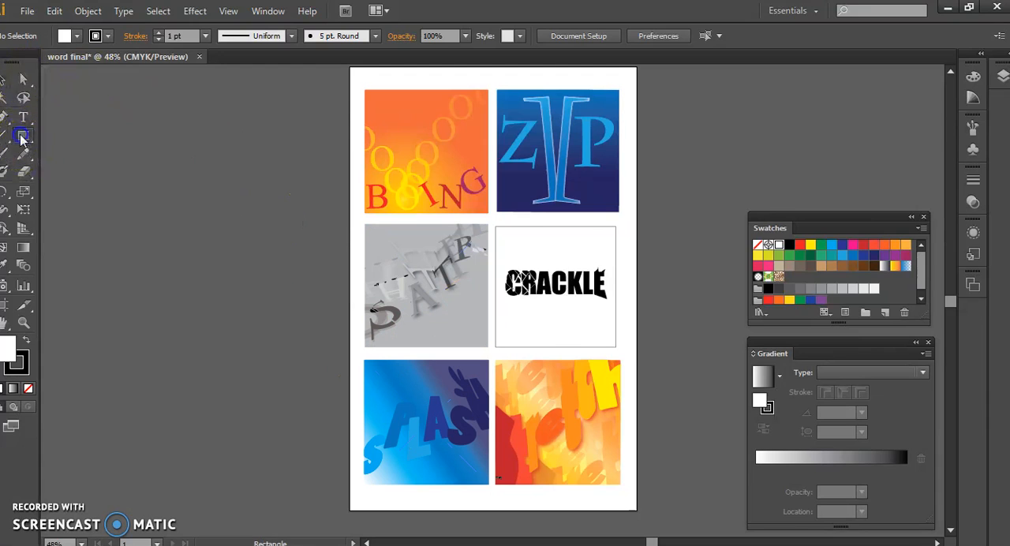
drag(350, 68, 640, 517)
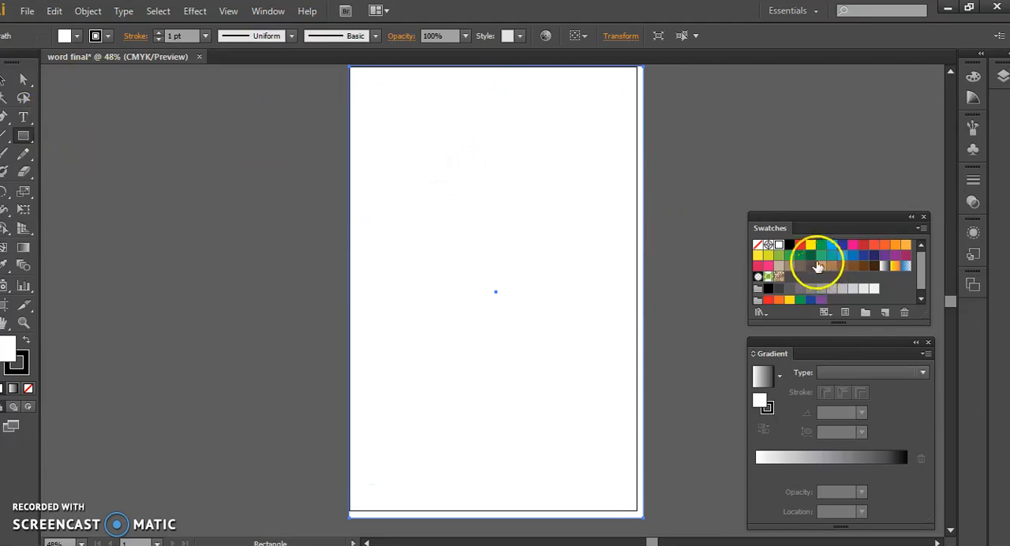
click(792, 261)
right_click(427, 184)
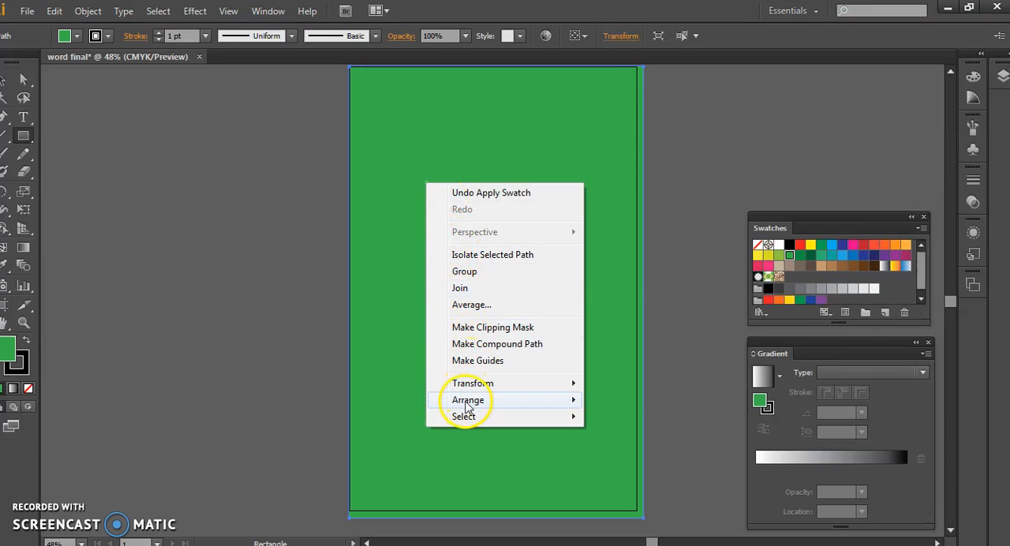
mouse_move(462, 400)
click(382, 449)
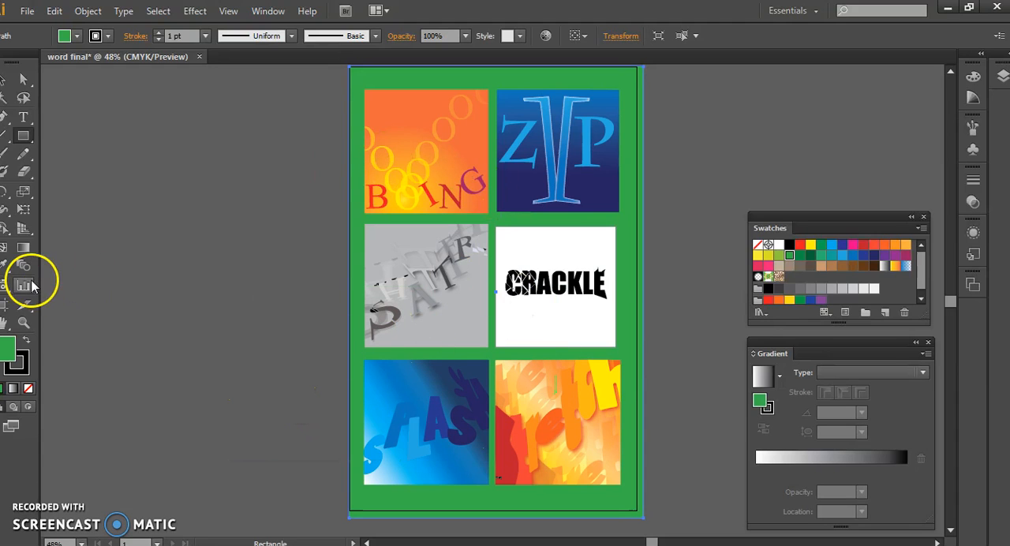
Try background colors sampled from the SHATTER, ZIP and STRETCH artworks with the Eyedropper
click(457, 258)
click(552, 181)
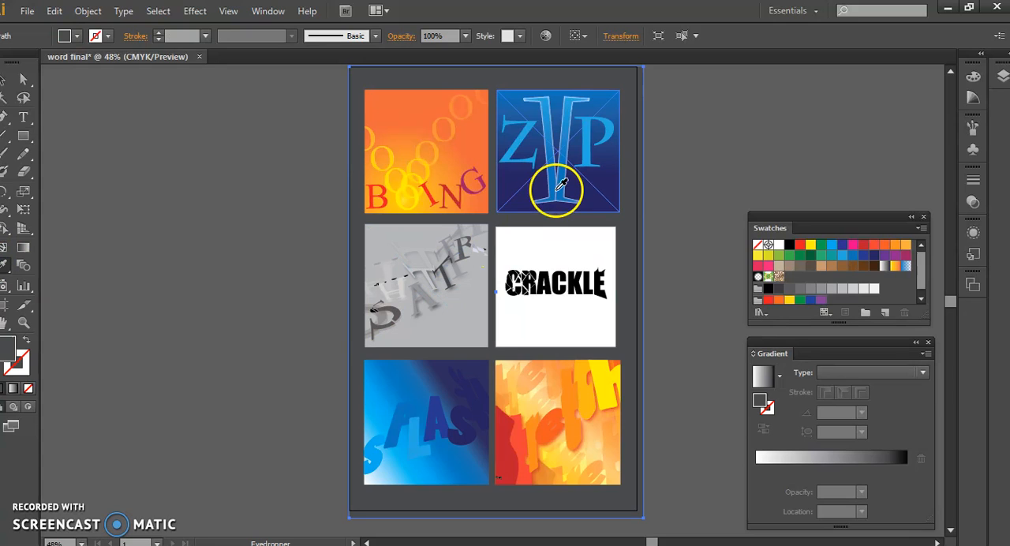
click(557, 187)
click(533, 395)
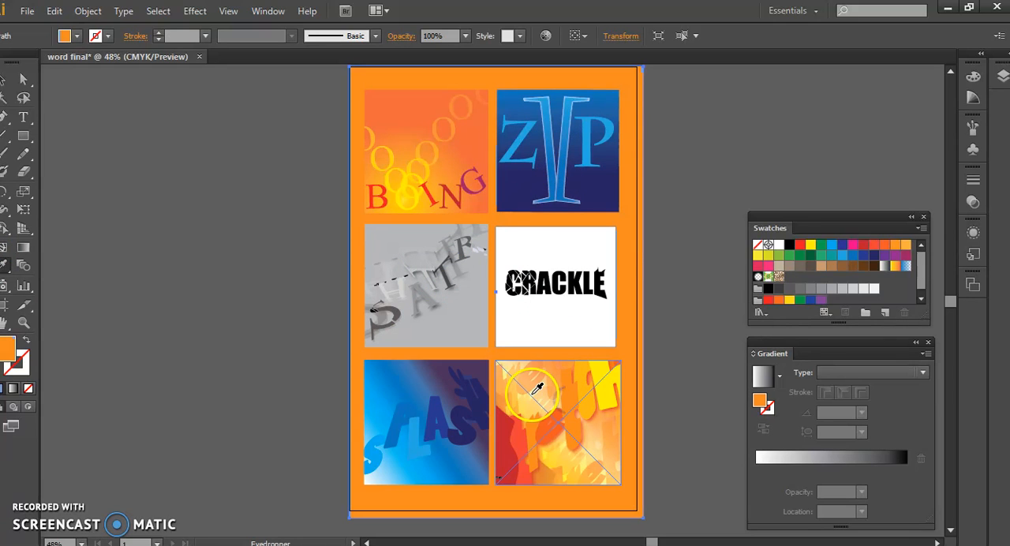
click(542, 402)
click(609, 415)
click(598, 439)
click(526, 472)
click(554, 467)
click(572, 465)
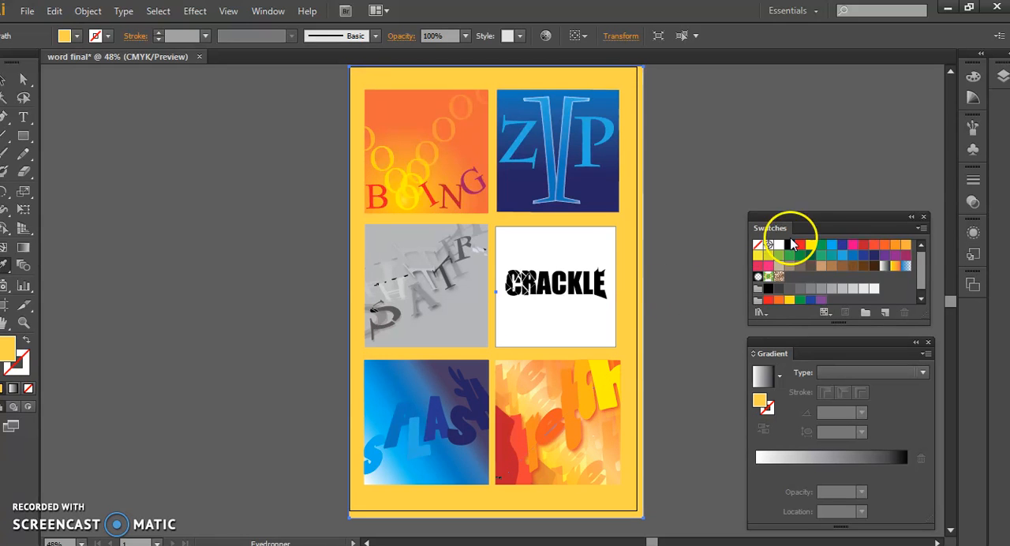
Fill the background rectangle with the light gray swatch C=0 M=0 Y=0 K=20
click(852, 289)
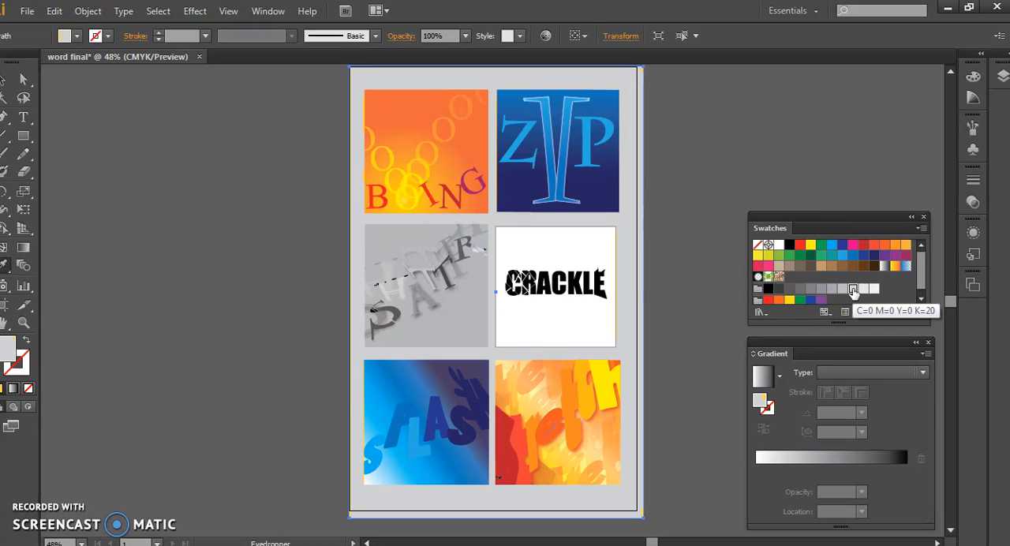
Fill the background rectangle with the second-darkest swatch of the grays group, then deselect it
click(788, 289)
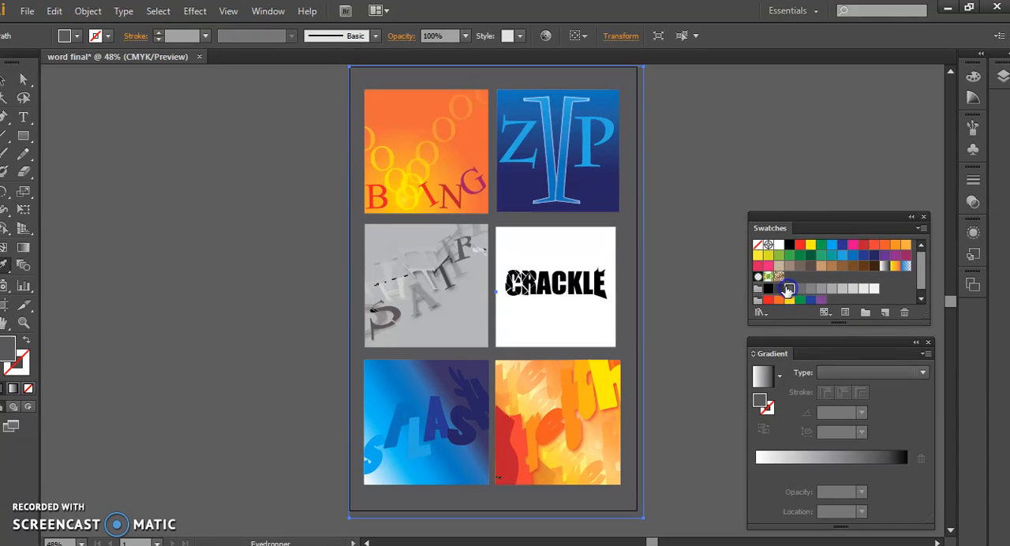
click(777, 290)
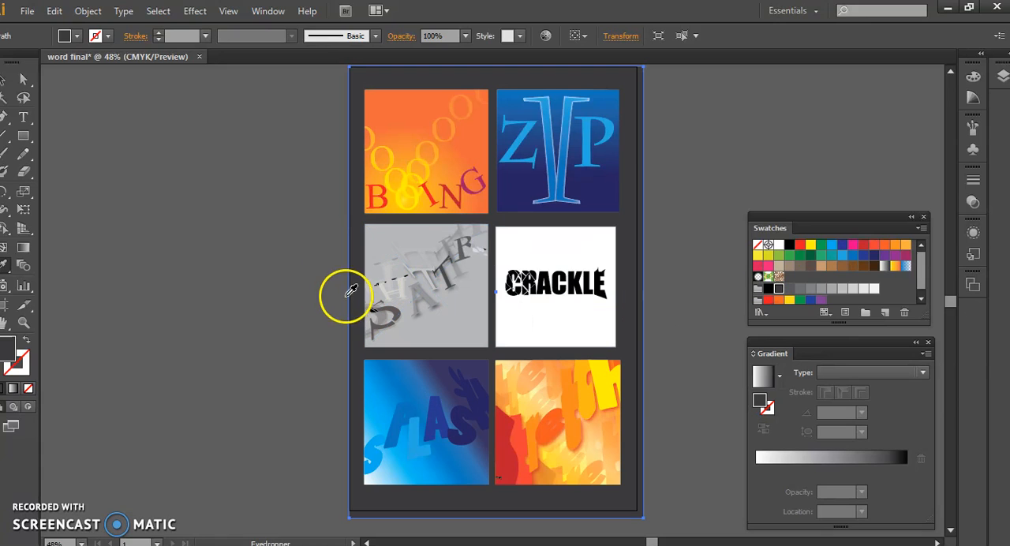
click(7, 79)
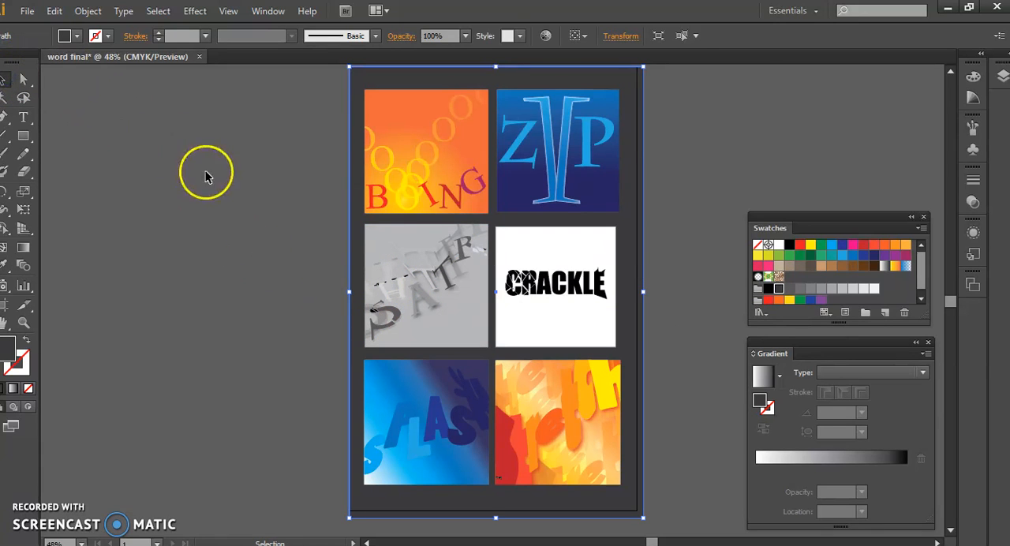
click(228, 173)
Open the layout in Save for Web, look over its preview, and choose JPEG as the file format
click(27, 13)
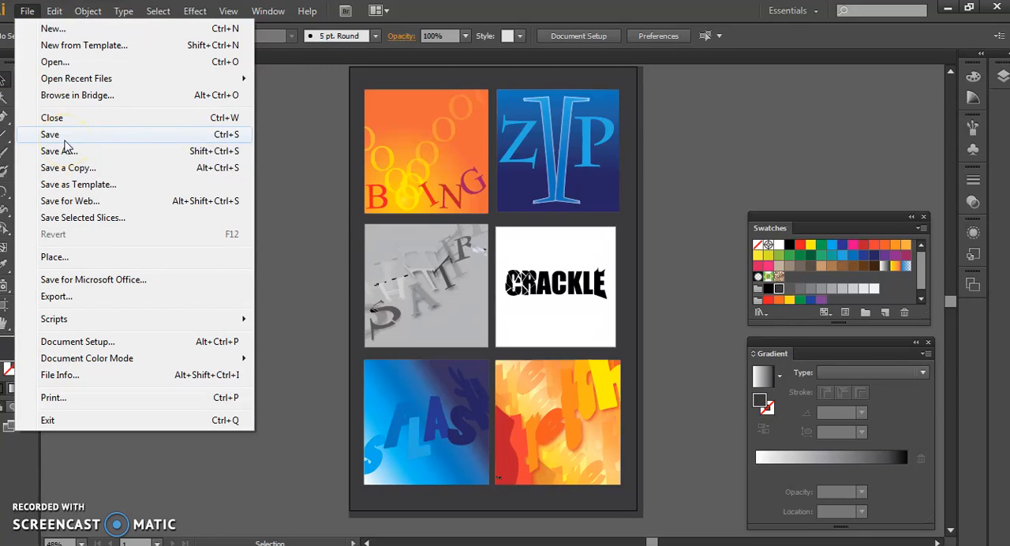
click(71, 202)
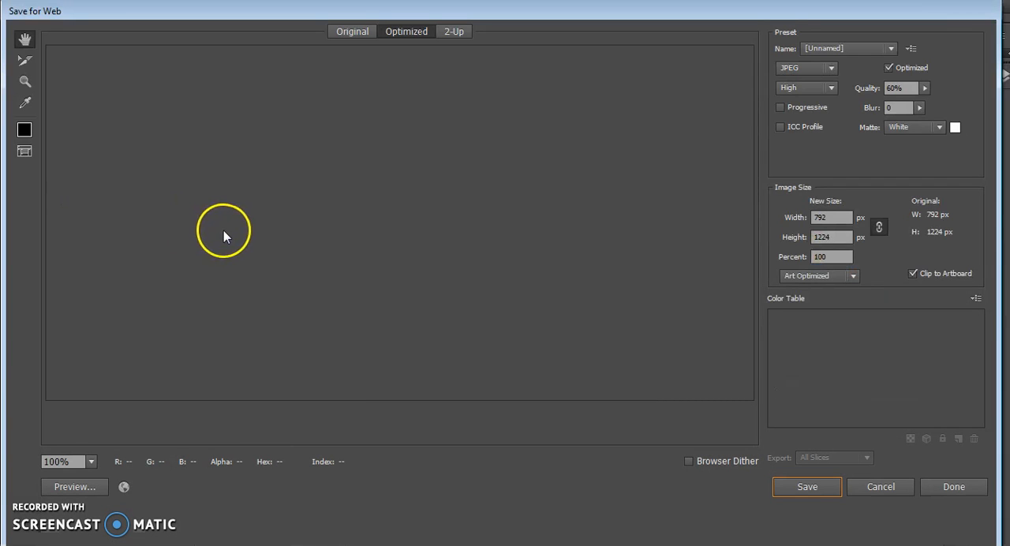
scroll(439, 273, down, 8)
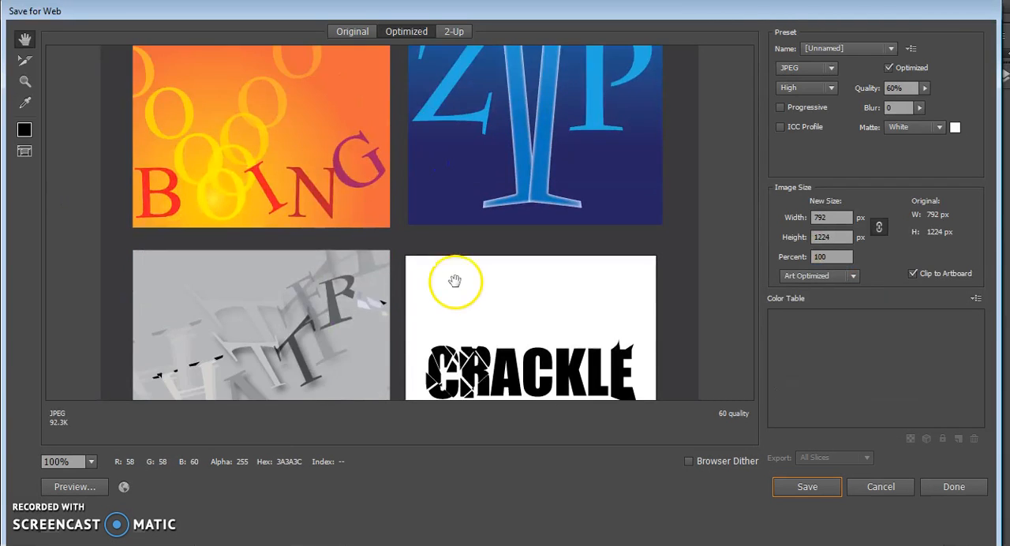
scroll(396, 285, down, 3)
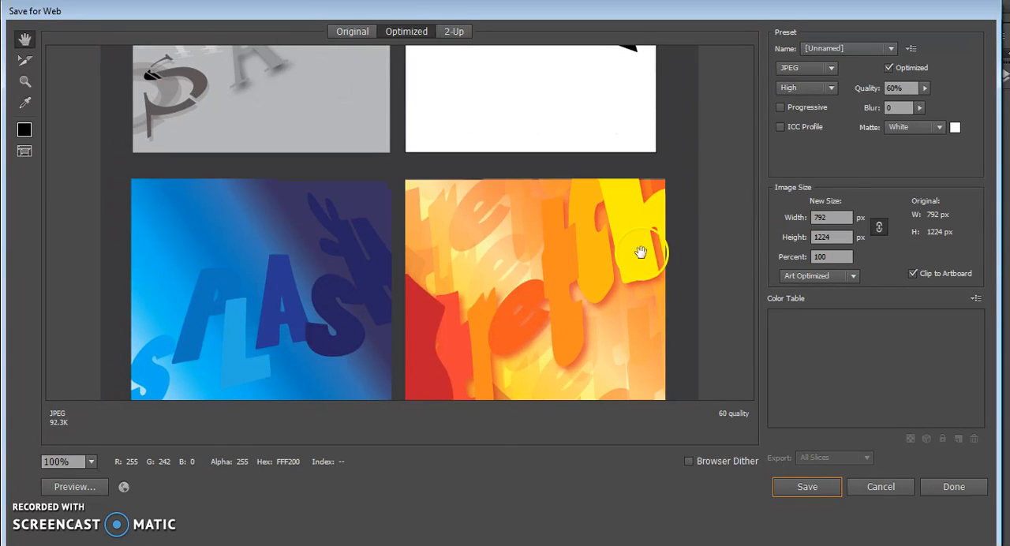
click(831, 68)
click(798, 84)
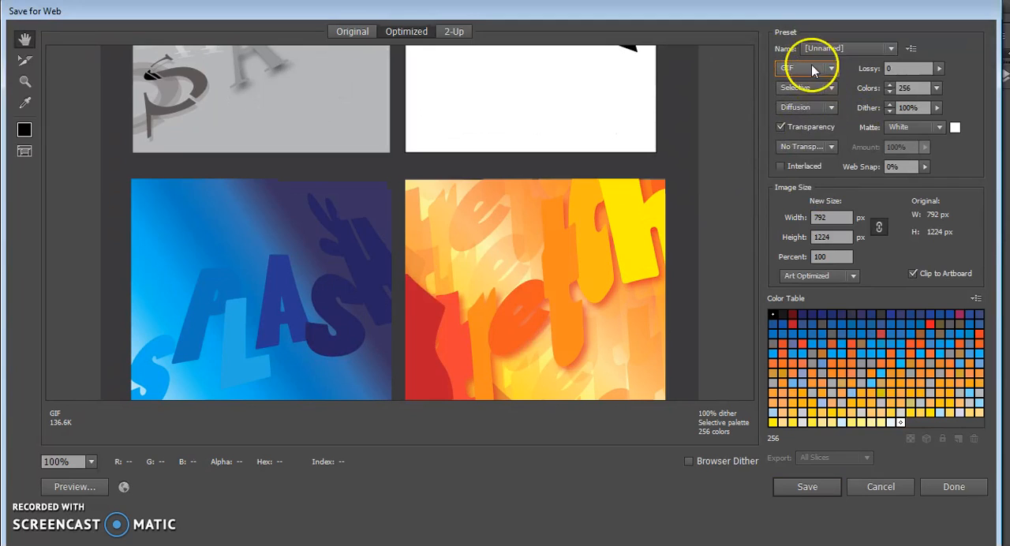
click(830, 69)
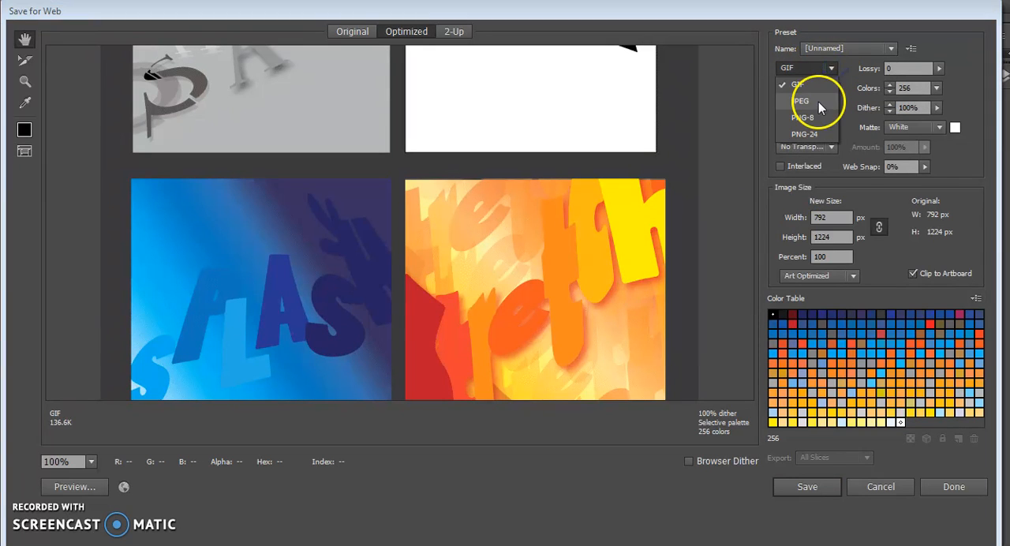
click(818, 100)
Save the optimized image as word-final in the word folder inside VAT fall 2016 on My Home Directory (H:)
click(807, 488)
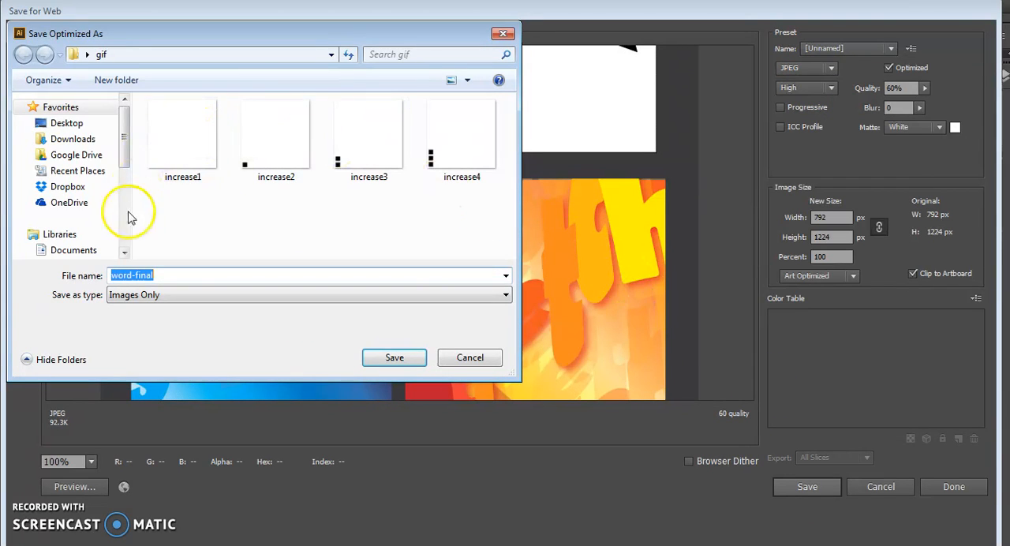
drag(127, 140, 125, 225)
click(98, 180)
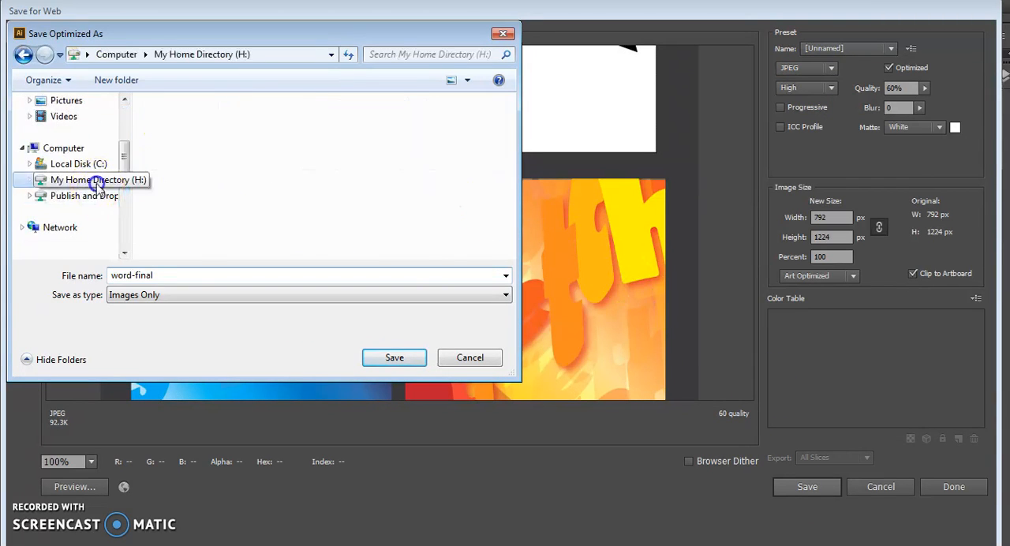
click(509, 125)
scroll(355, 130, down, 5)
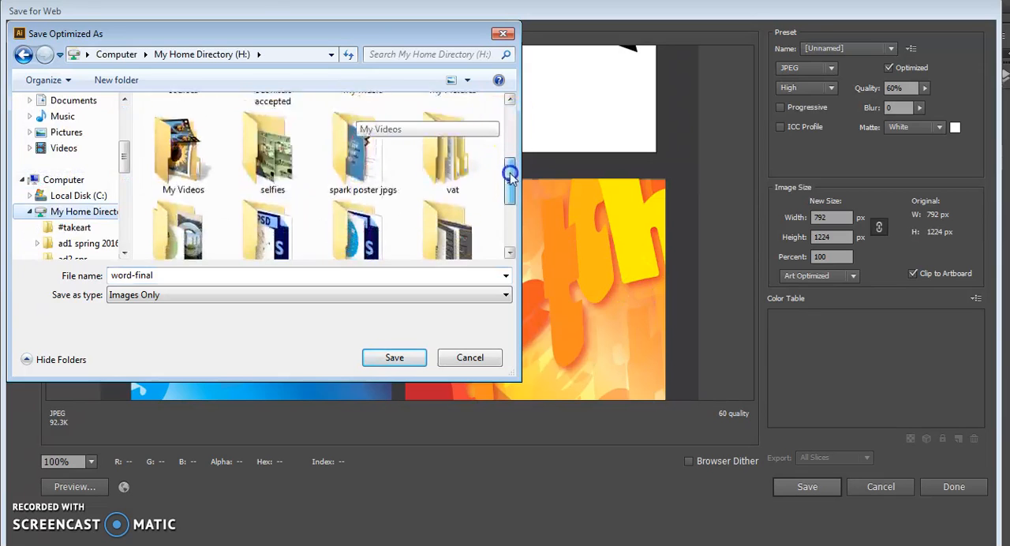
double_click(245, 179)
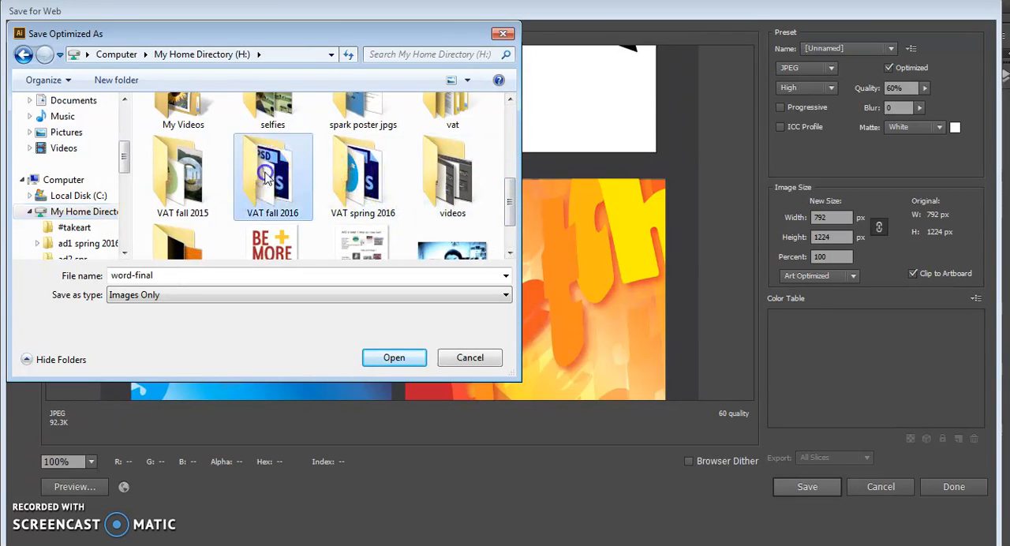
double_click(181, 237)
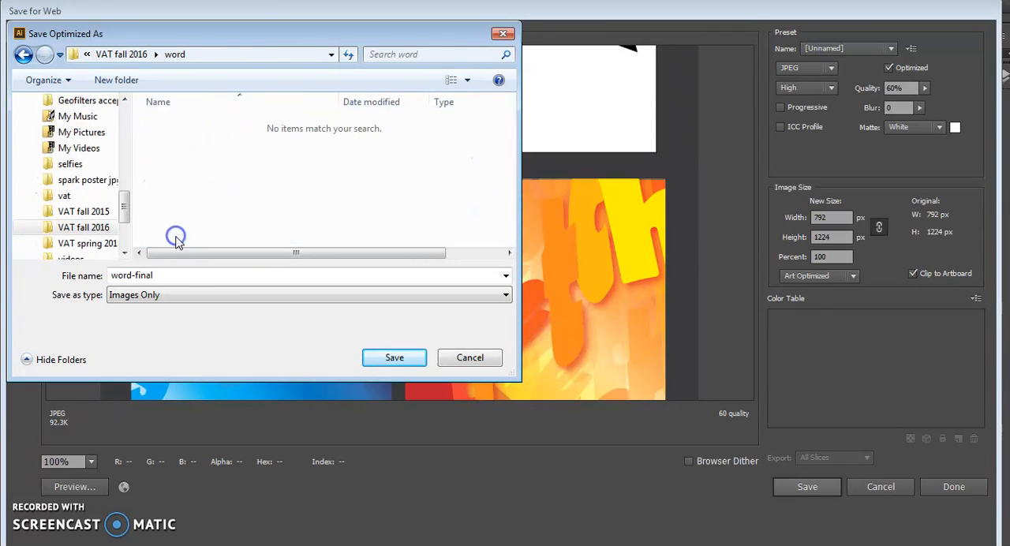
click(371, 352)
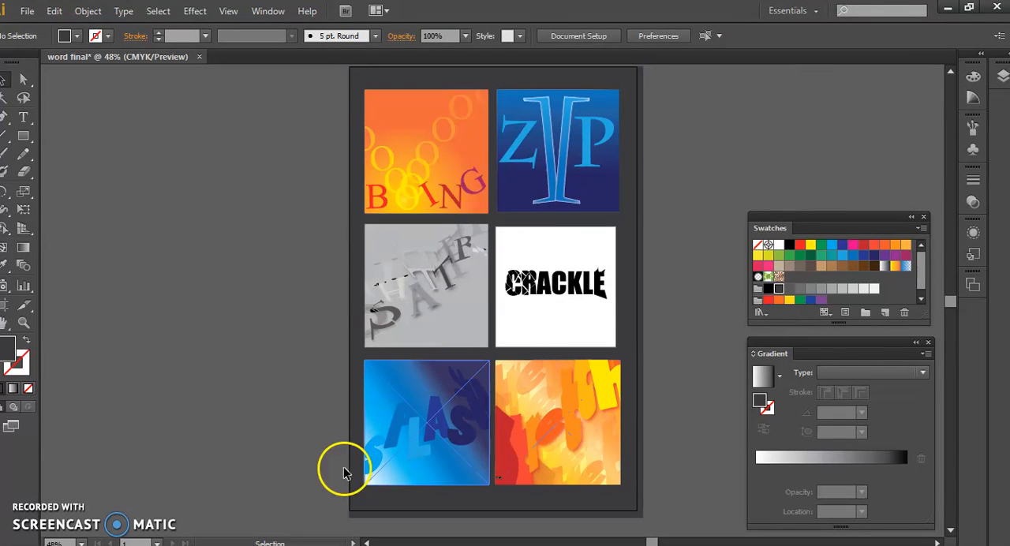
Switch to the VAT example portfolio fall 2016 presentation in Google Slides and select the blank slide 12
click(99, 544)
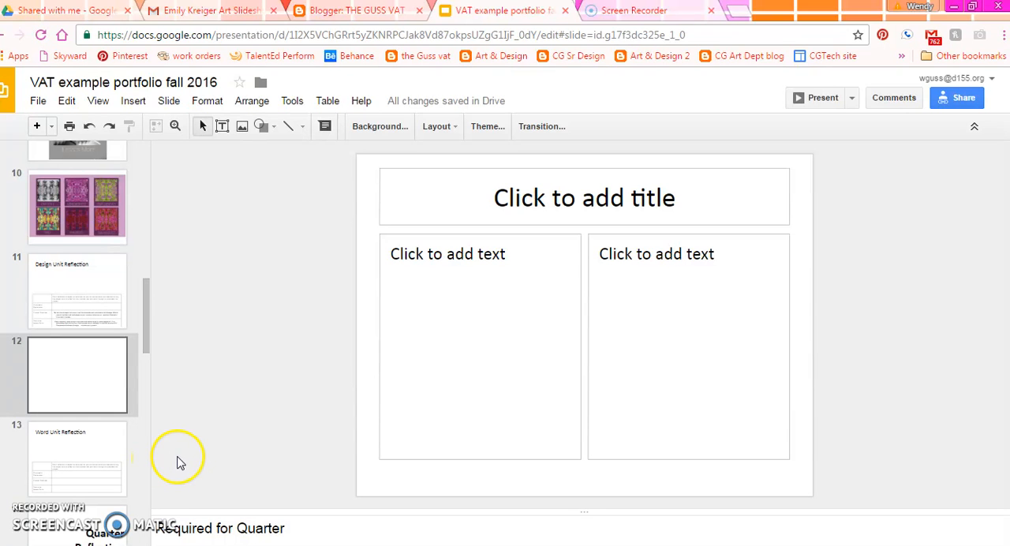
click(100, 302)
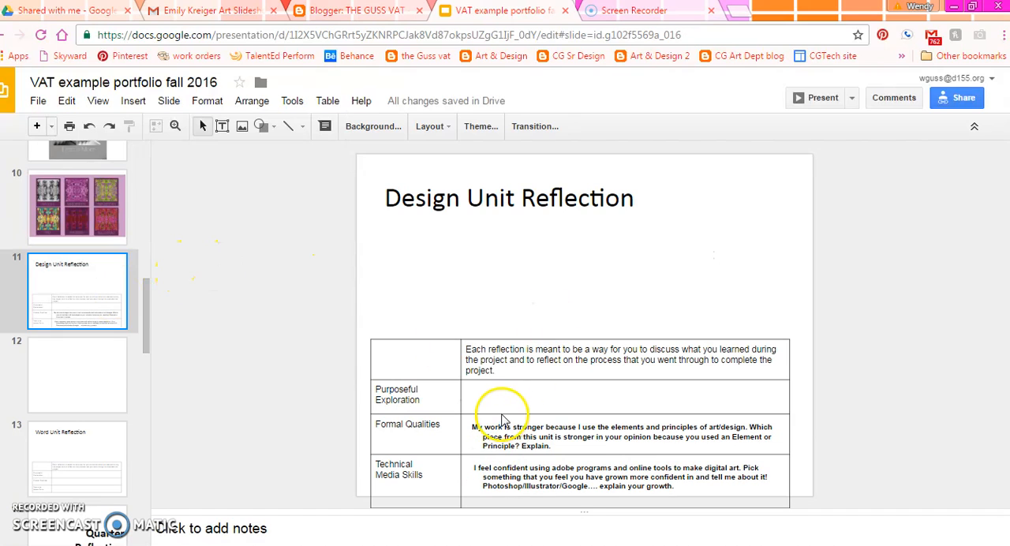
click(78, 378)
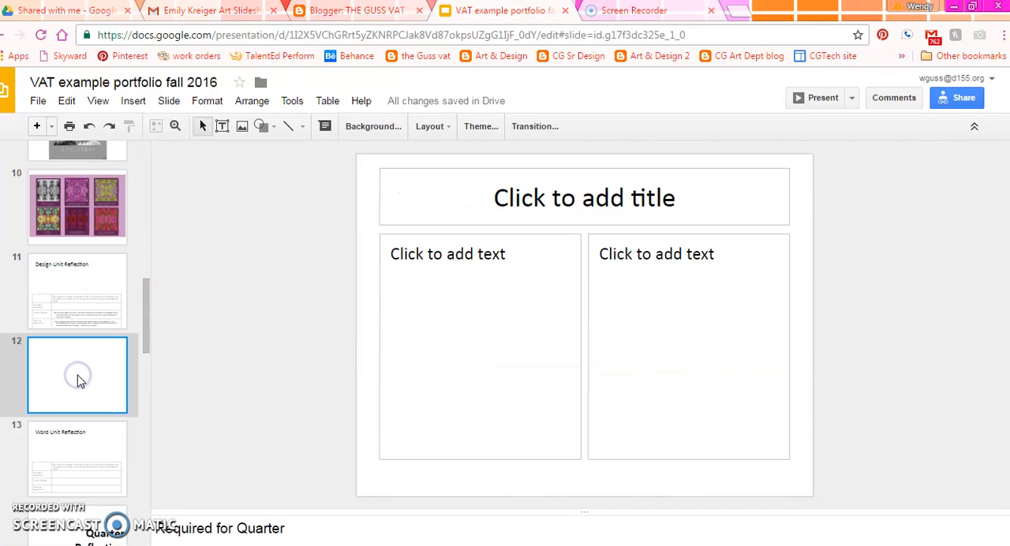
Insert an image on slide 12 by uploading word-final from the VAT fall 2016 word folder on My Home Directory (H:)
click(242, 129)
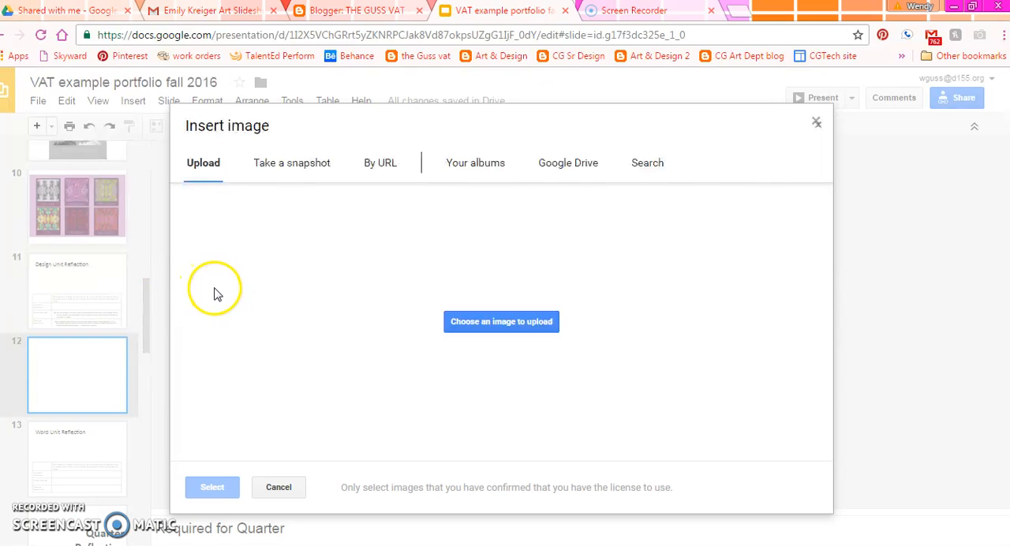
click(505, 347)
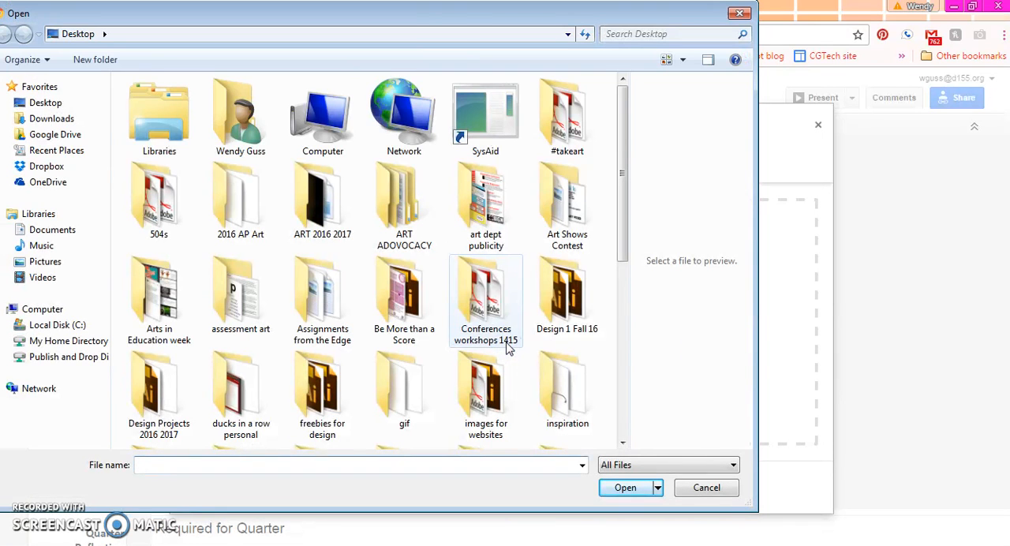
click(117, 345)
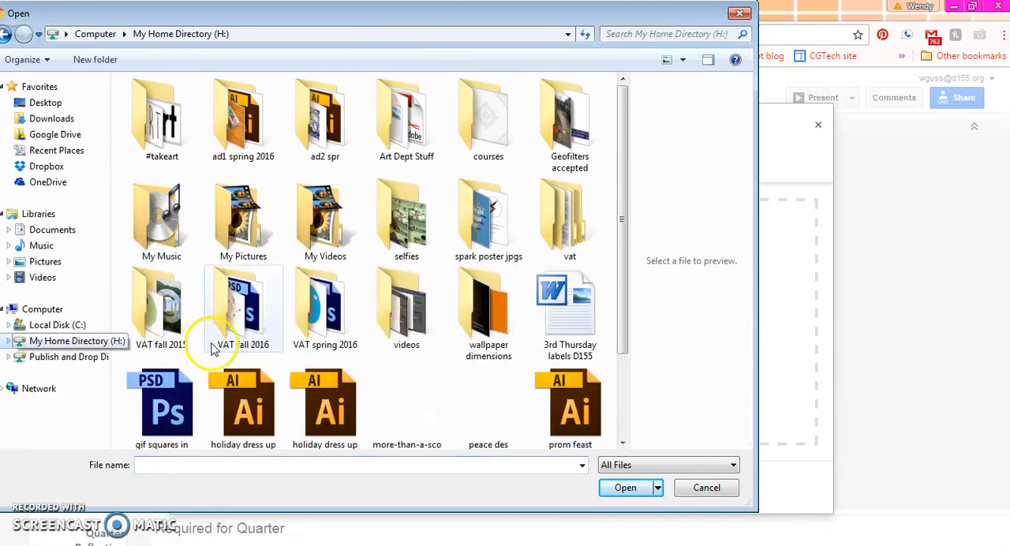
double_click(240, 308)
double_click(169, 214)
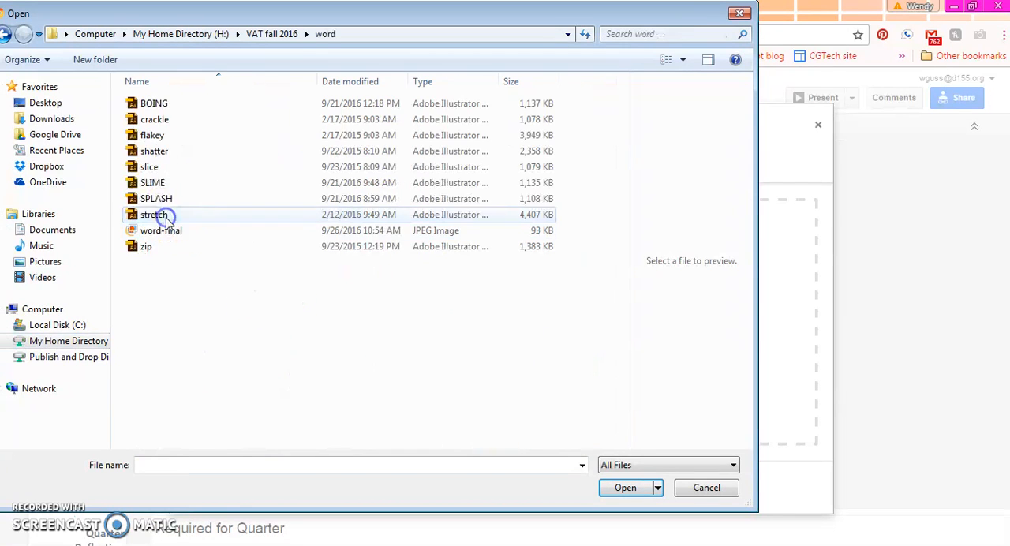
double_click(162, 230)
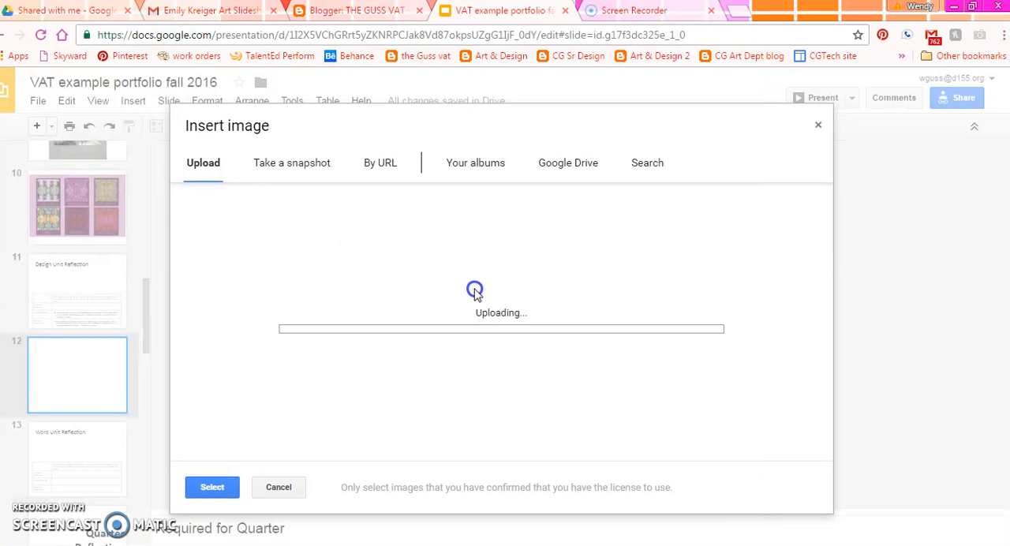